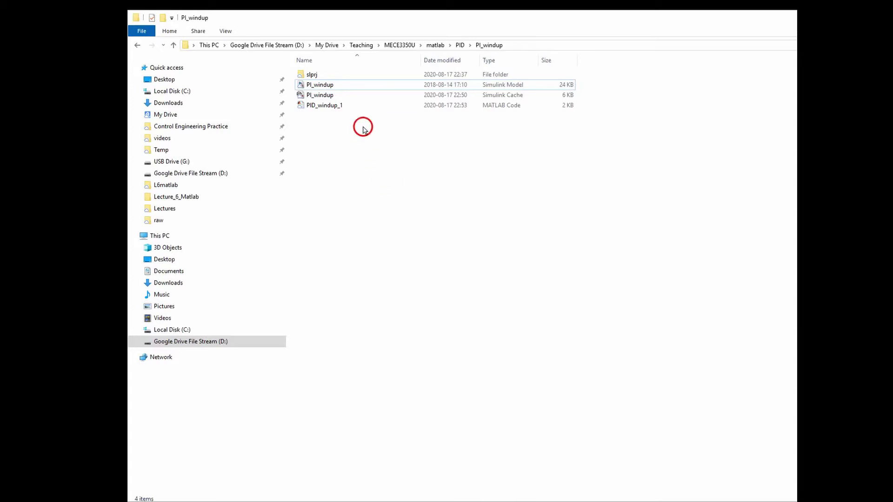
Open the PID_windup_1 script and the PI_windup Simulink model from the PI_windup folder
{"action": "left_click", "coordinate": [348, 88]}
{"action": "left_click", "coordinate": [332, 110]}
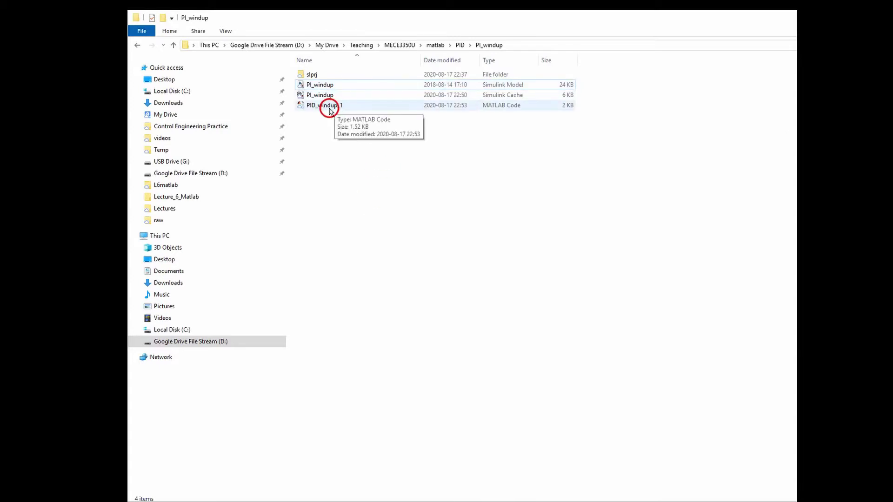
{"action": "double_click", "coordinate": [328, 107]}
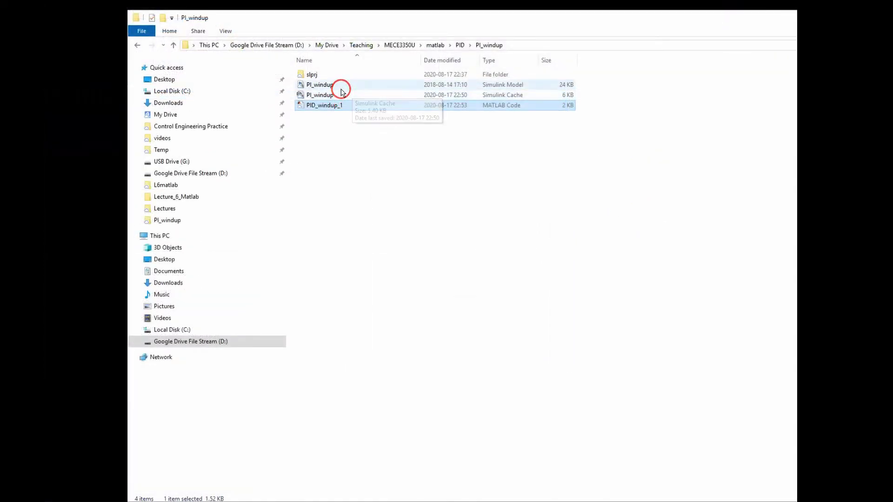
{"action": "double_click", "coordinate": [341, 86]}
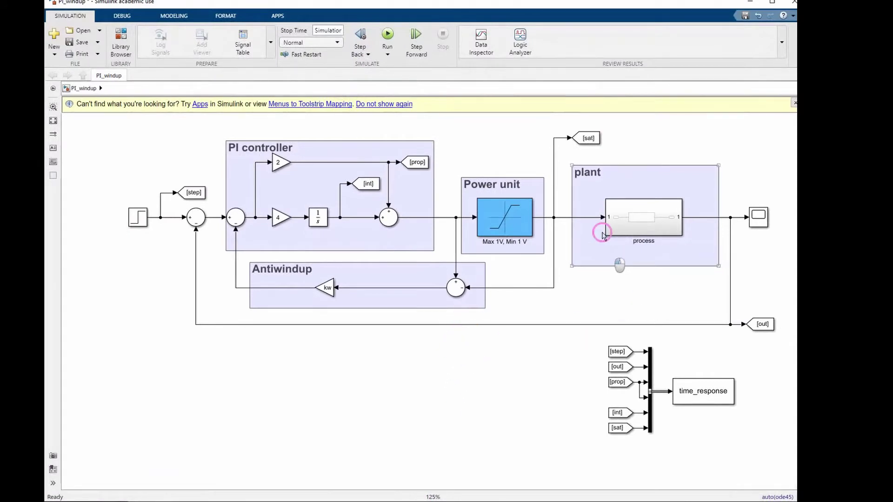
{"action": "left_click", "coordinate": [221, 172]}
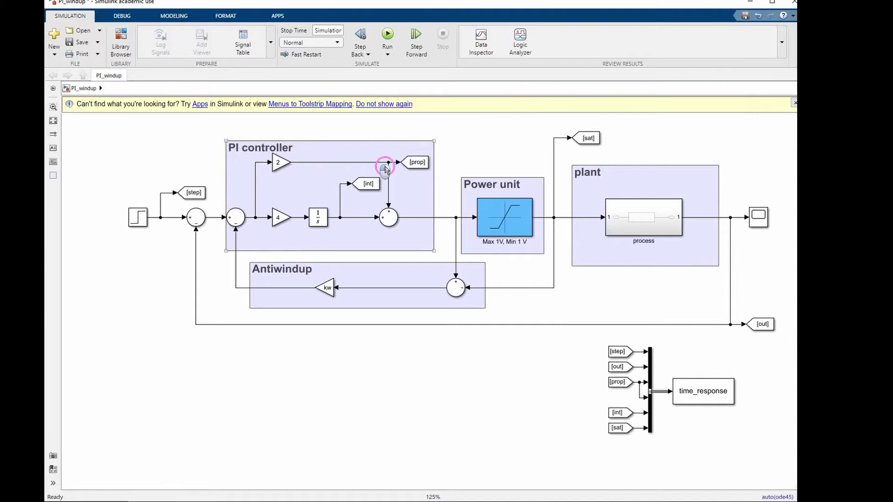
{"action": "left_click", "coordinate": [236, 218]}
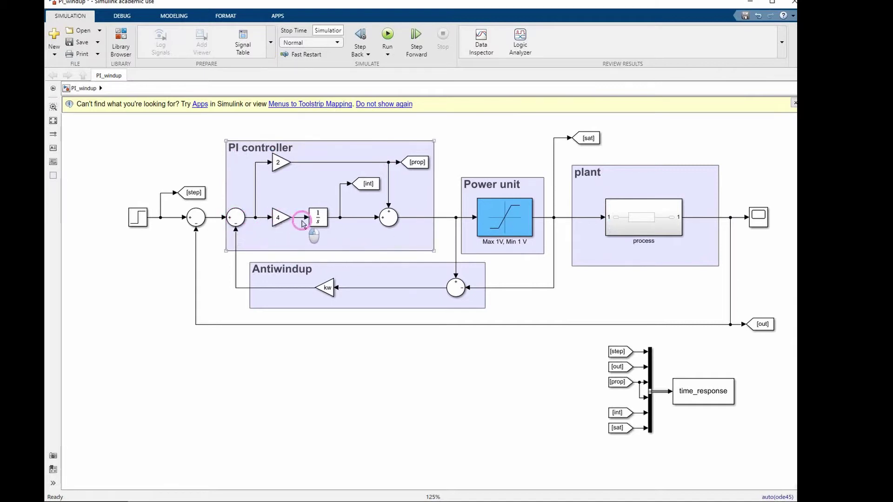
{"action": "left_click", "coordinate": [289, 163]}
{"action": "left_click", "coordinate": [410, 170]}
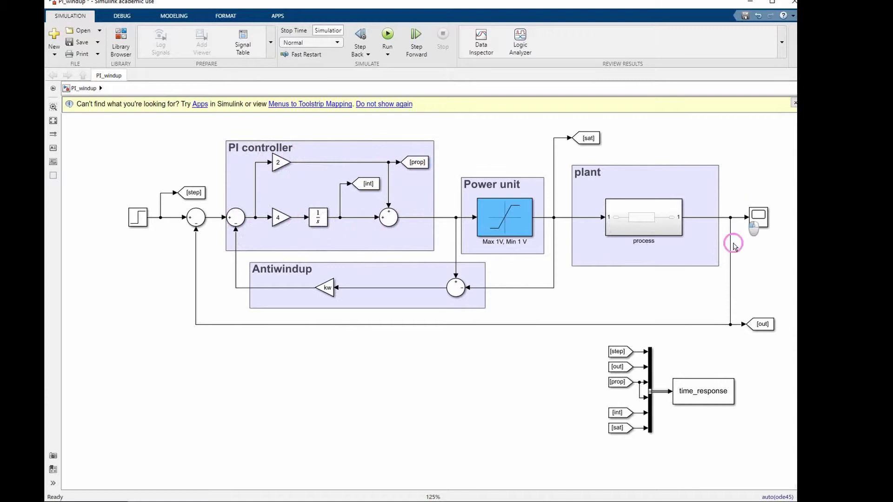
{"action": "left_click", "coordinate": [628, 304]}
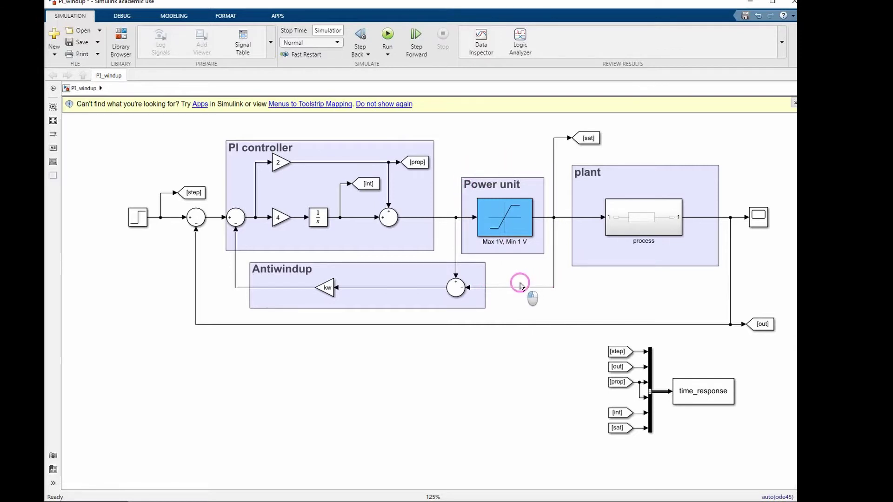
{"action": "left_click", "coordinate": [468, 239]}
{"action": "left_click", "coordinate": [520, 275]}
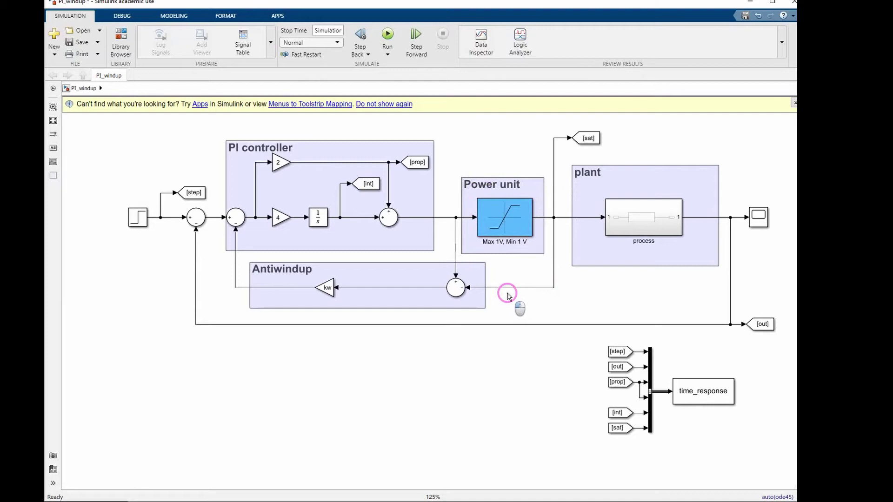
{"action": "left_click", "coordinate": [320, 166]}
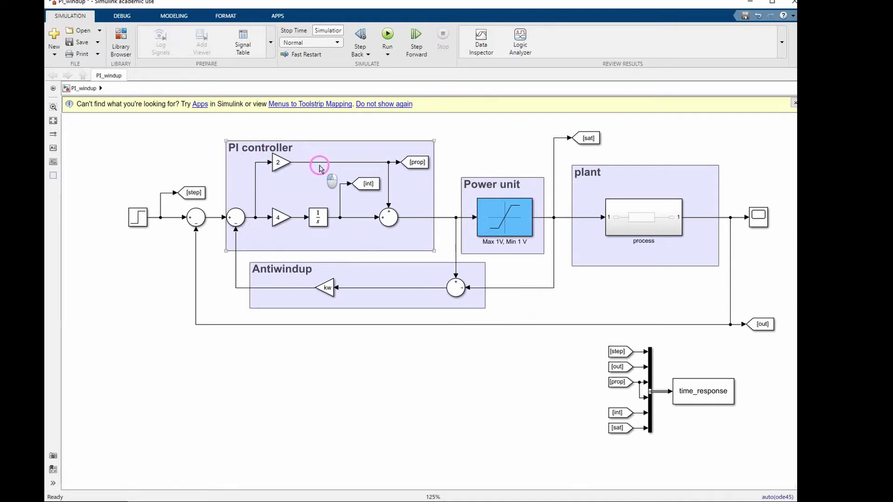
{"action": "left_click", "coordinate": [528, 194]}
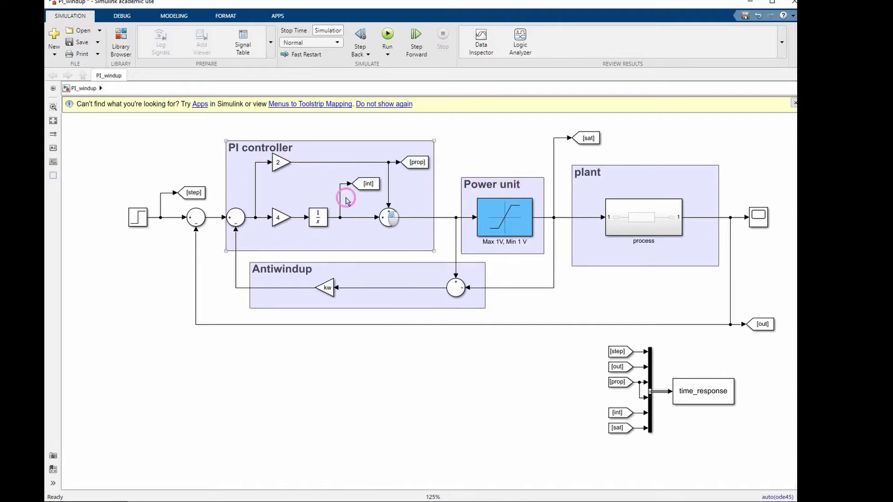
{"action": "left_click", "coordinate": [252, 223]}
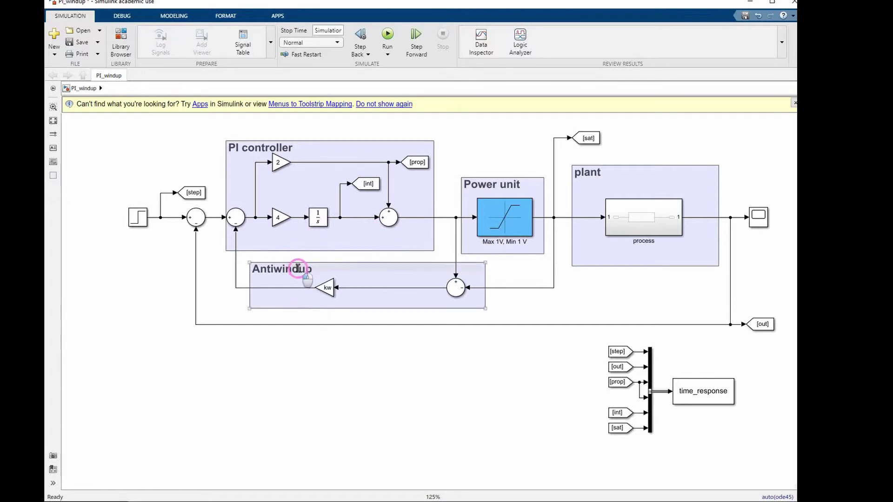
{"action": "left_click", "coordinate": [247, 260]}
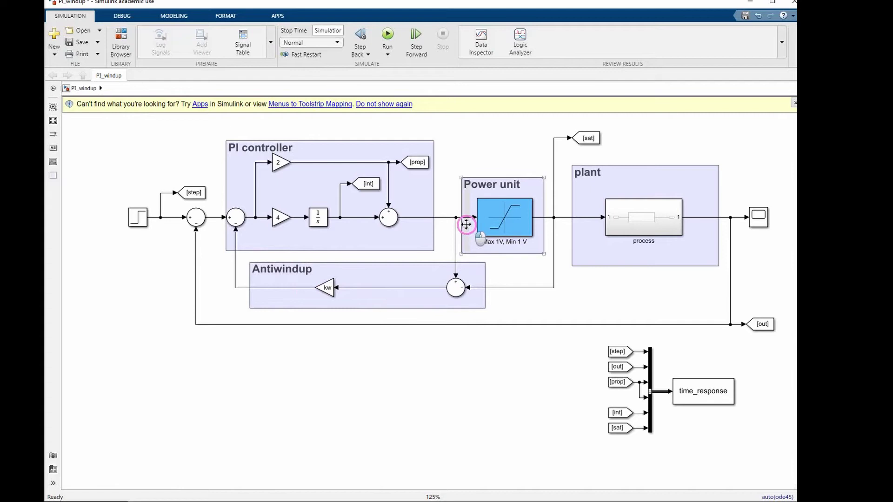
{"action": "left_click", "coordinate": [494, 231]}
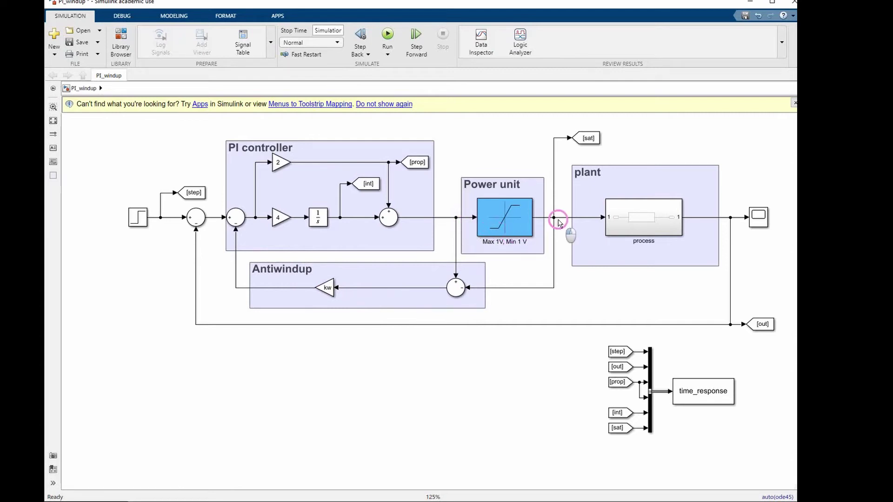
{"action": "left_click", "coordinate": [523, 194]}
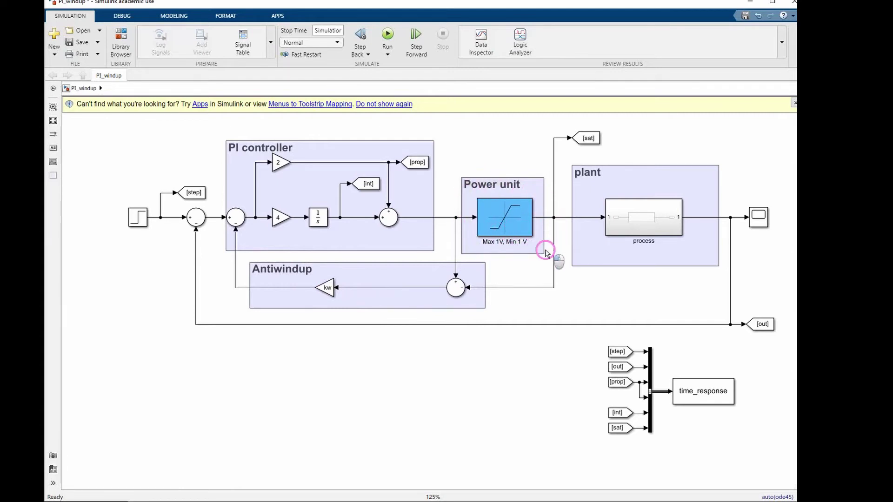
{"action": "left_click", "coordinate": [525, 275]}
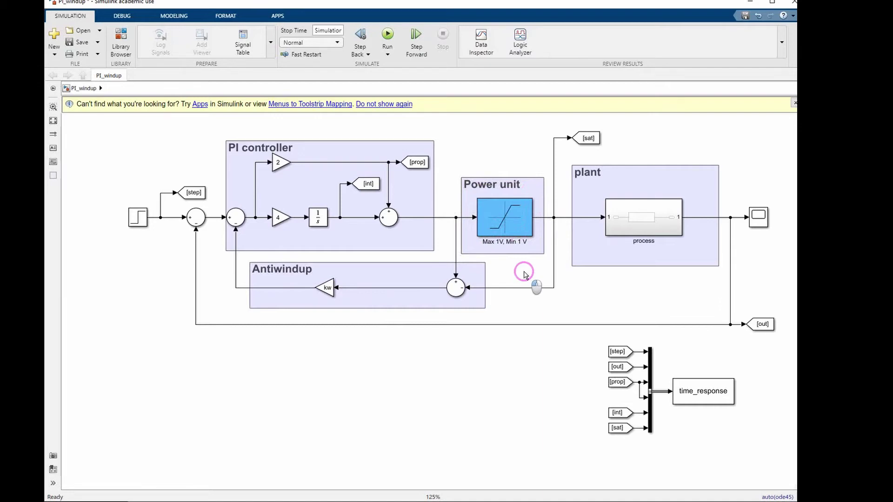
{"action": "left_click", "coordinate": [465, 204]}
{"action": "left_click", "coordinate": [506, 243]}
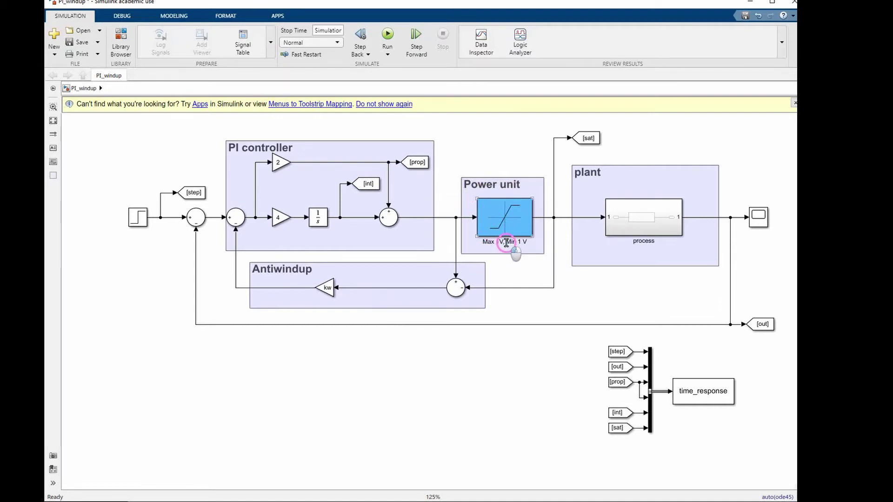
{"action": "left_click", "coordinate": [456, 208]}
{"action": "left_click", "coordinate": [445, 206]}
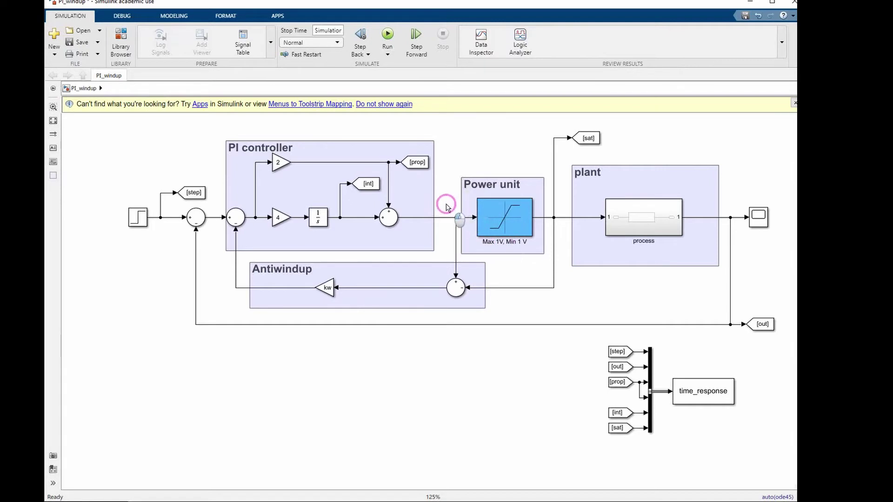
{"action": "left_click", "coordinate": [553, 214]}
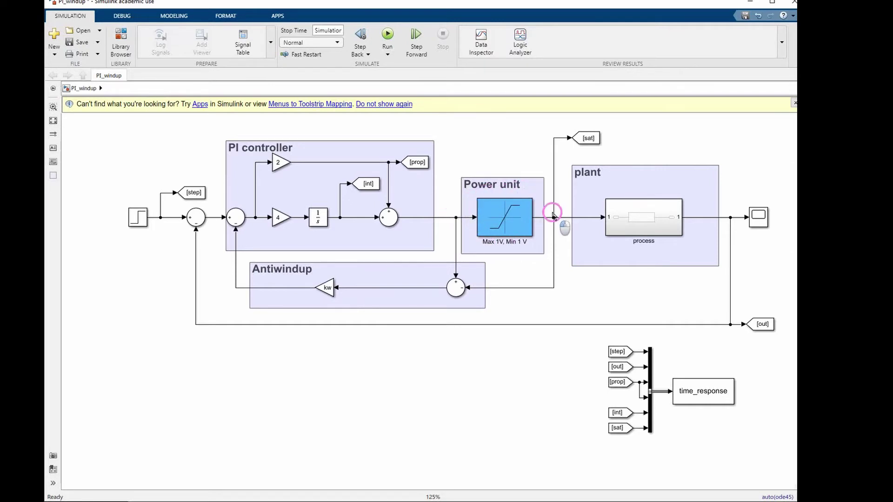
{"action": "left_click", "coordinate": [456, 217]}
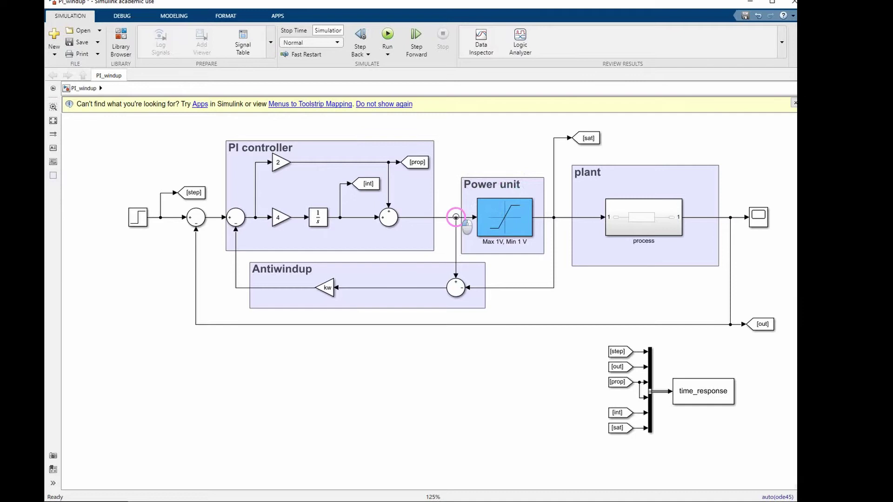
{"action": "left_click", "coordinate": [428, 306]}
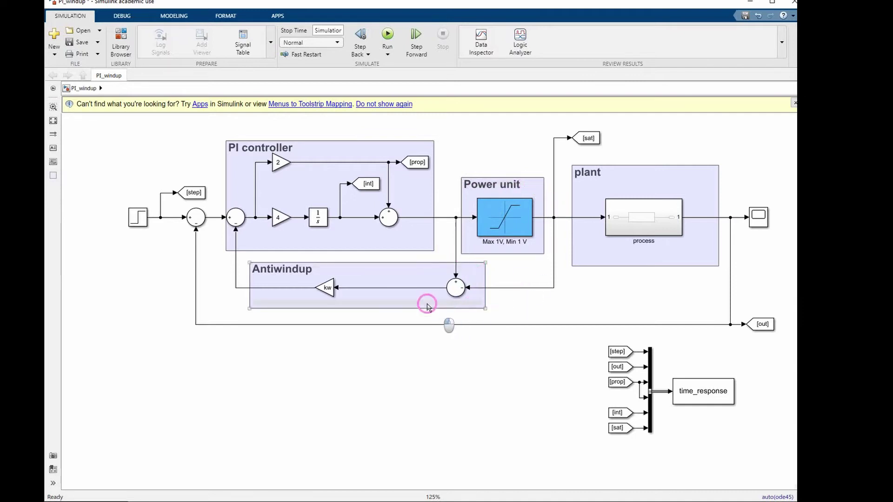
{"action": "left_click", "coordinate": [456, 287]}
{"action": "left_click", "coordinate": [370, 286]}
{"action": "left_click", "coordinate": [463, 289]}
{"action": "left_click", "coordinate": [303, 288]}
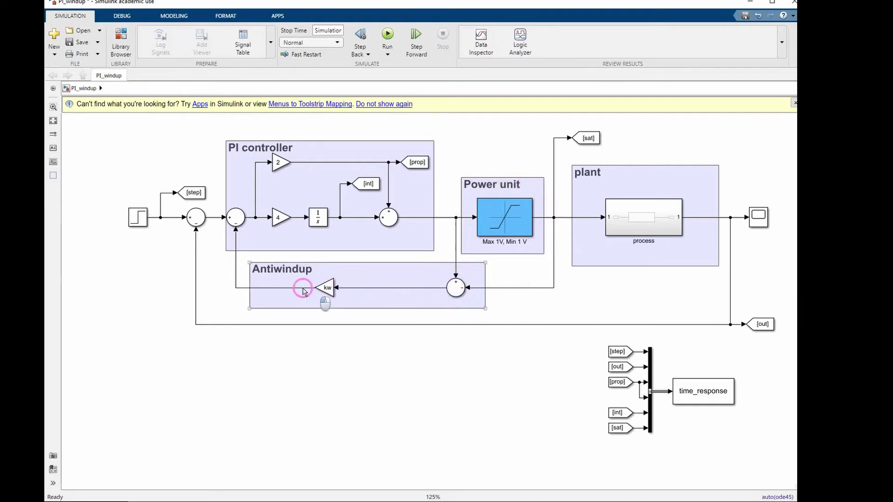
{"action": "left_click", "coordinate": [236, 235]}
{"action": "left_click", "coordinate": [276, 292]}
{"action": "left_click", "coordinate": [247, 236]}
{"action": "left_click", "coordinate": [280, 293]}
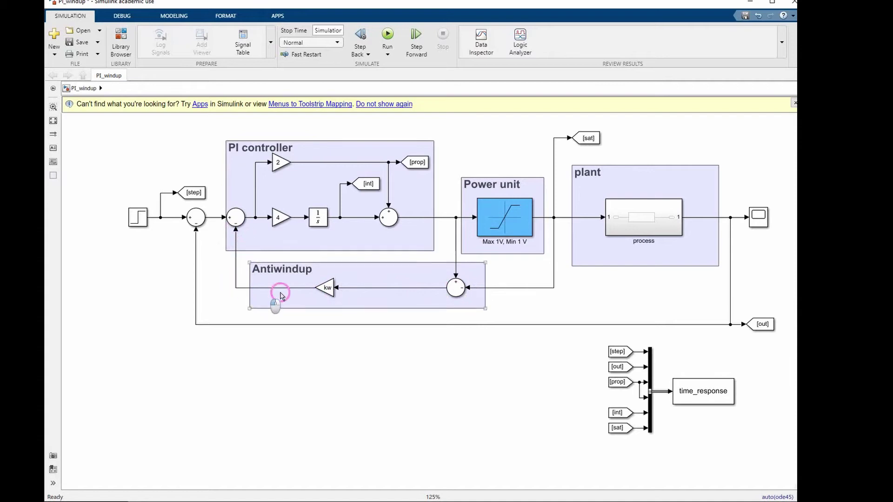
{"action": "left_click", "coordinate": [506, 275]}
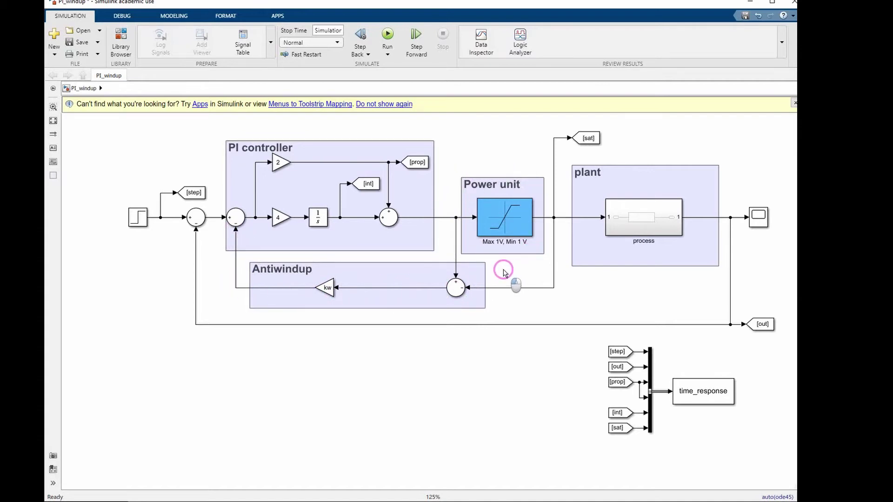
{"action": "left_click", "coordinate": [447, 207]}
{"action": "left_click", "coordinate": [471, 208]}
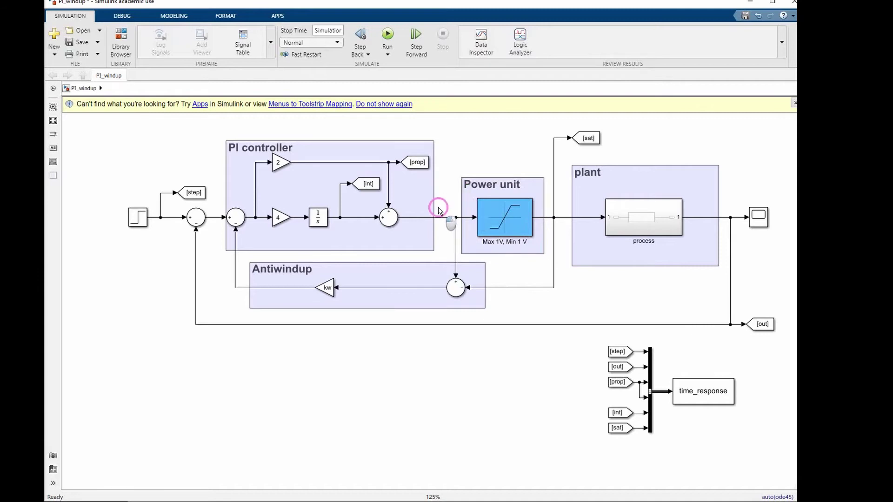
{"action": "left_click", "coordinate": [483, 209]}
{"action": "left_click", "coordinate": [552, 215]}
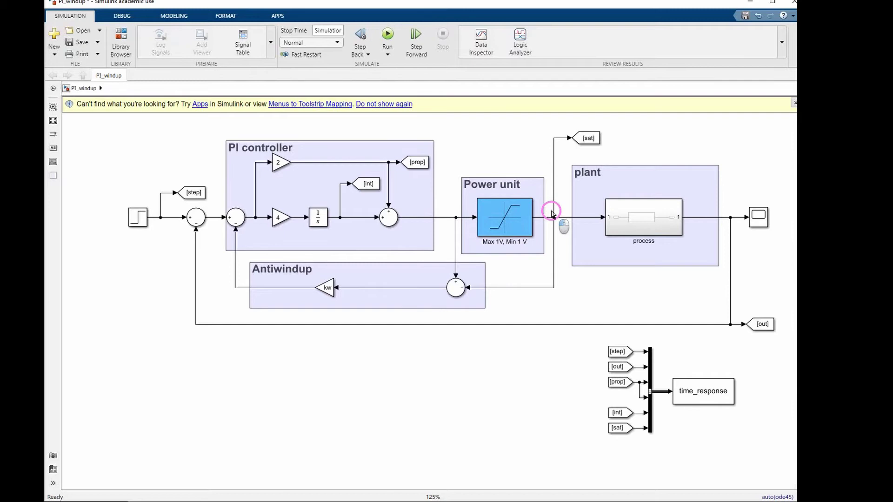
{"action": "left_click", "coordinate": [474, 326]}
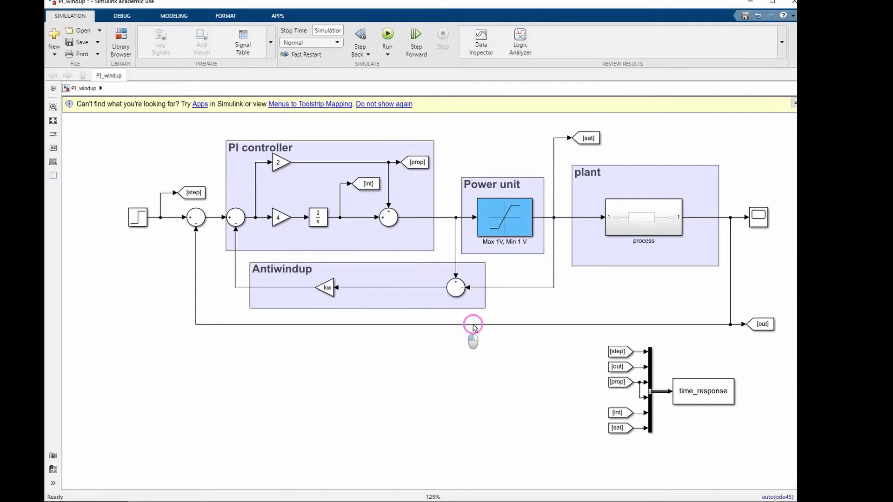
{"action": "left_click", "coordinate": [442, 276]}
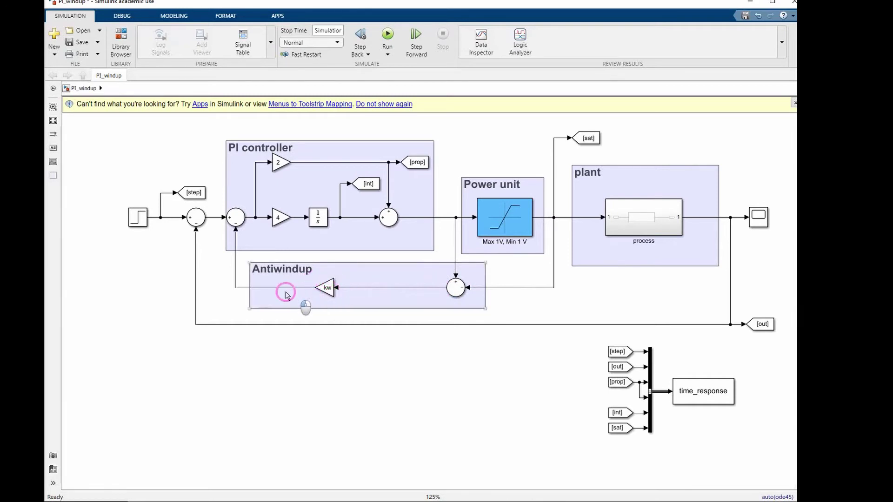
{"action": "left_click", "coordinate": [254, 235]}
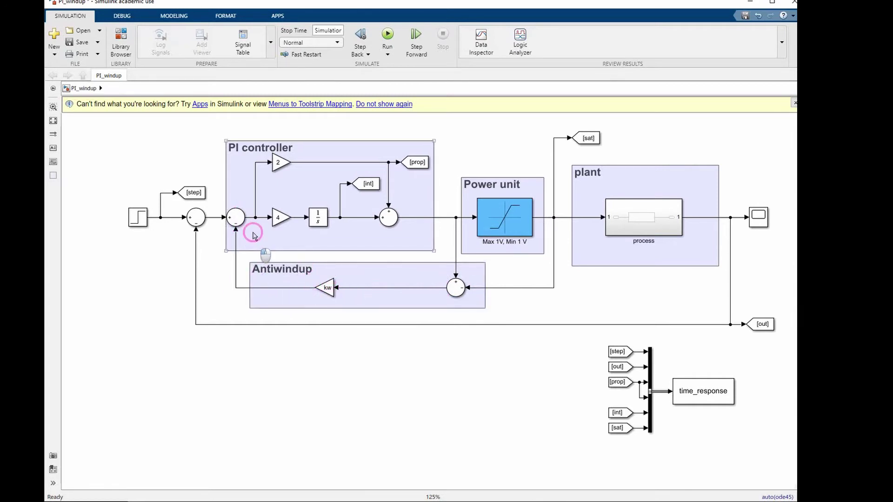
{"action": "left_click", "coordinate": [238, 233]}
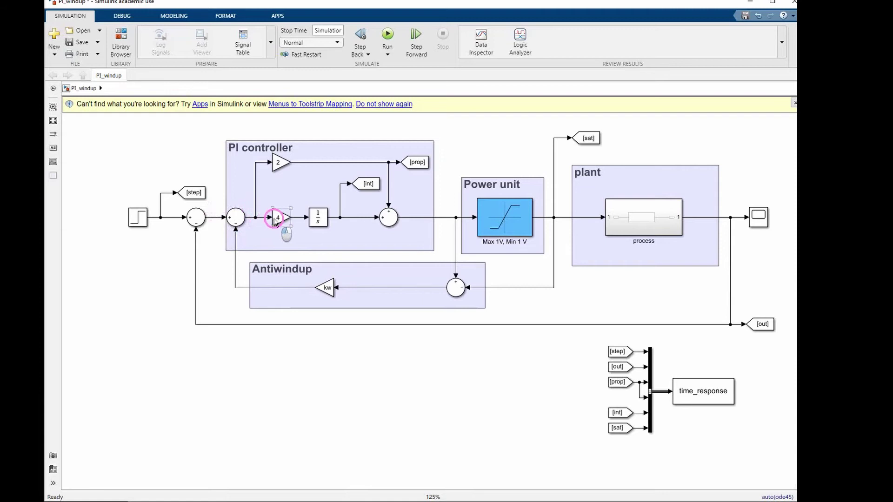
{"action": "left_click", "coordinate": [242, 226]}
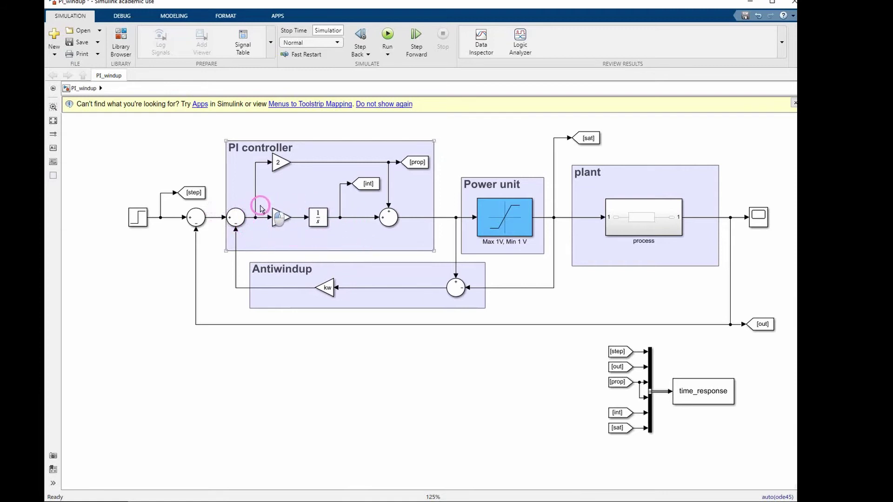
{"action": "left_click", "coordinate": [312, 238]}
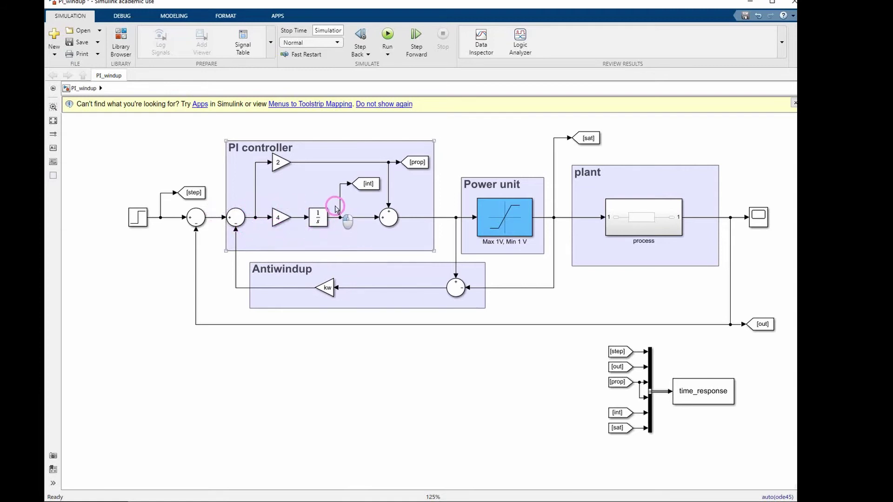
{"action": "left_click", "coordinate": [496, 213]}
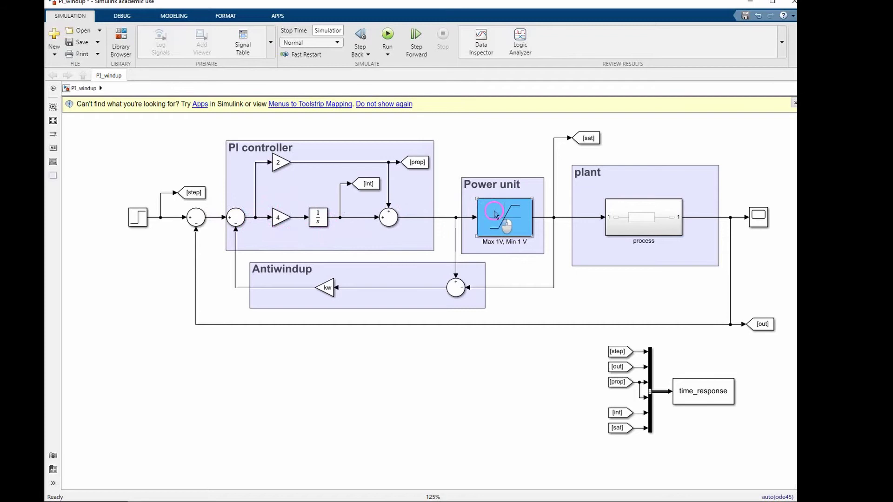
{"action": "left_click", "coordinate": [320, 284]}
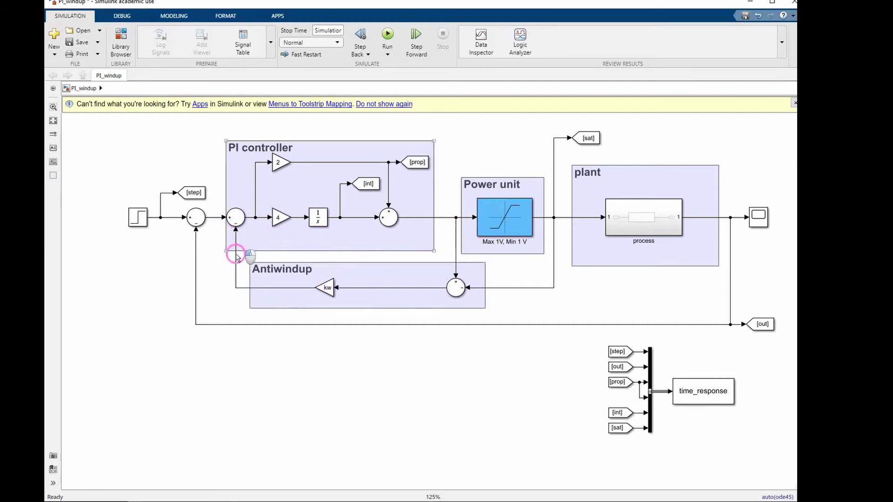
{"action": "left_click", "coordinate": [225, 264]}
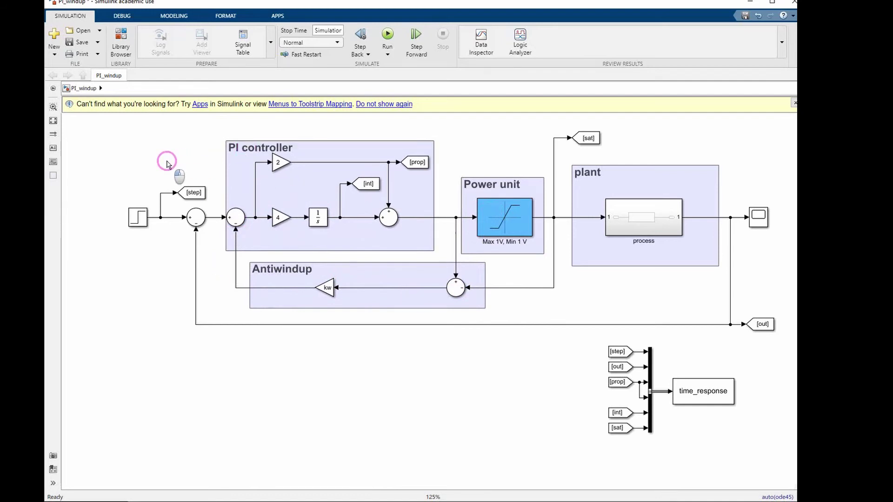
{"action": "left_click", "coordinate": [326, 289]}
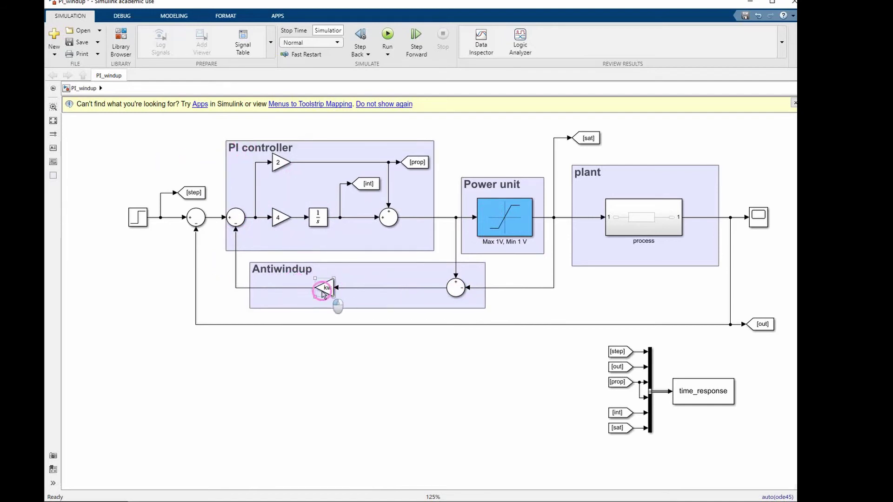
{"action": "left_click", "coordinate": [342, 298]}
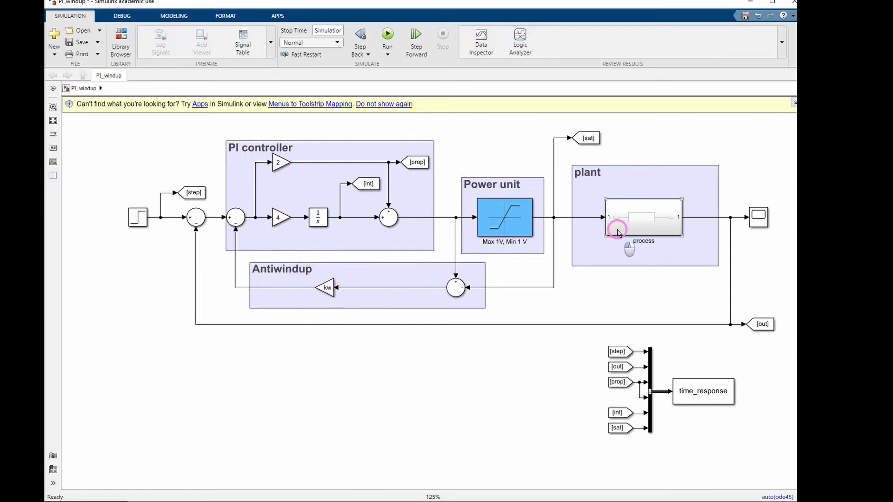
Run PID_windup_1 with kw = 0 and briefly inspect a Step input data tip in Figure 1
{"action": "left_click", "coordinate": [752, 4]}
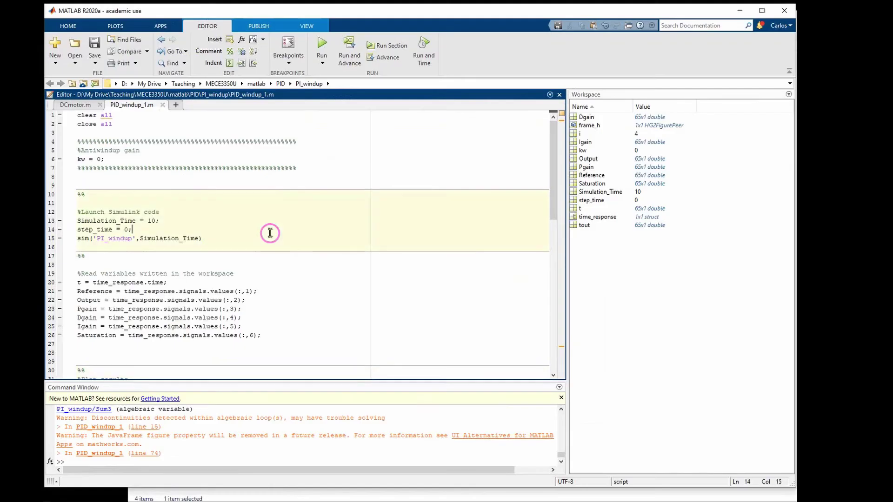
{"action": "left_click", "coordinate": [320, 45]}
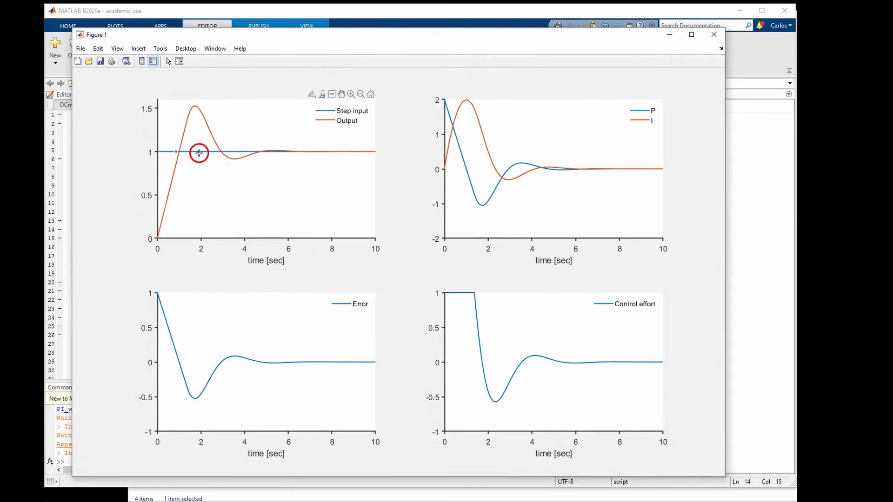
{"action": "left_click", "coordinate": [169, 152]}
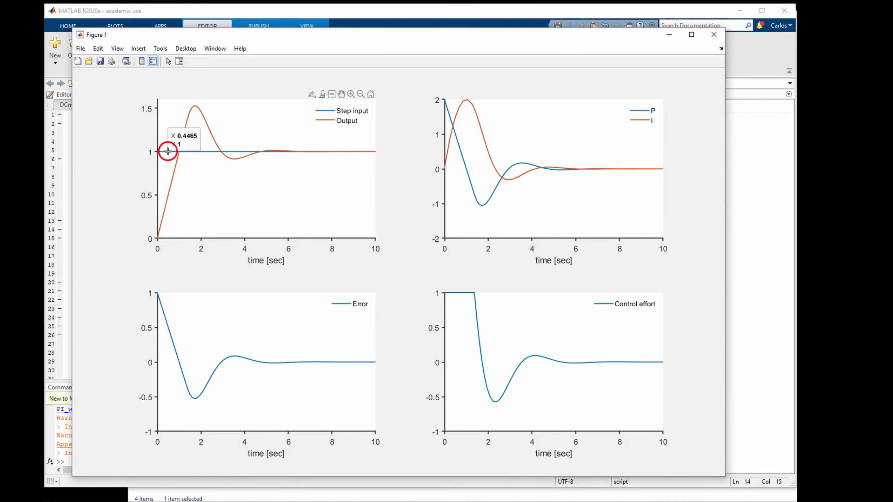
{"action": "left_click", "coordinate": [164, 214]}
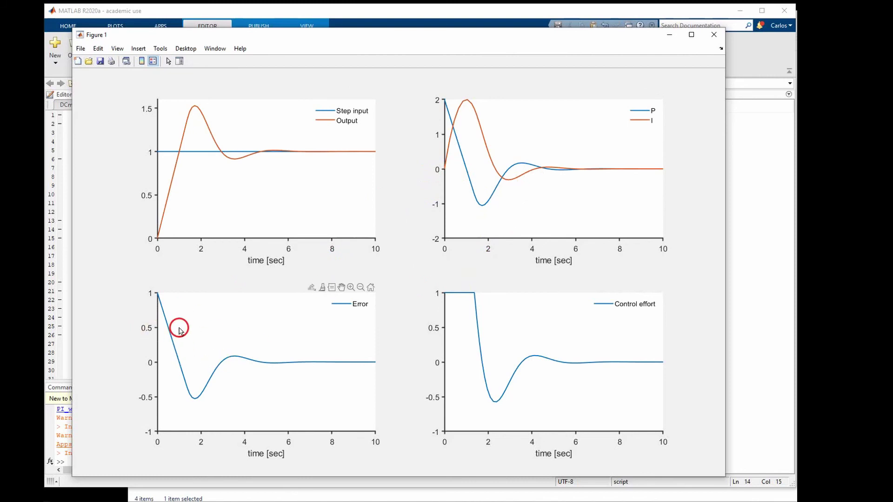
{"action": "left_click", "coordinate": [461, 294]}
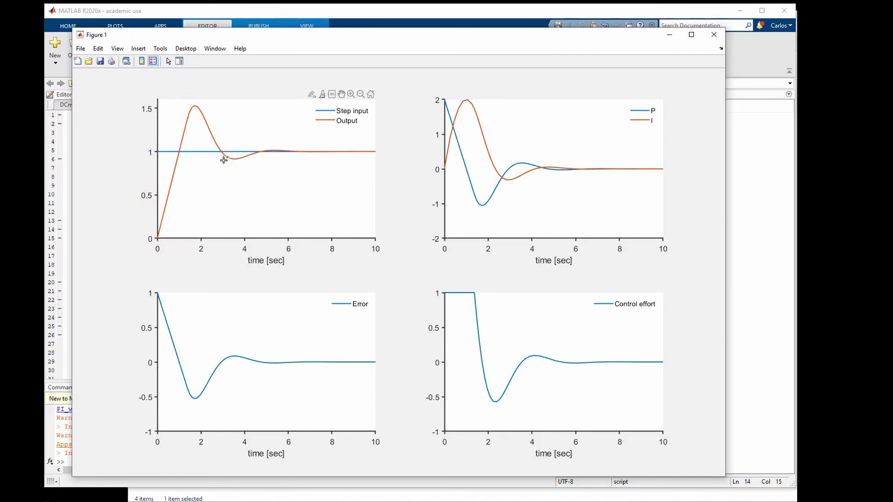
Change kw on line 6 from 0 to 50 and rerun the PID_windup_1 script
{"action": "key", "text": "alt+Tab"}
{"action": "left_click", "coordinate": [200, 253]}
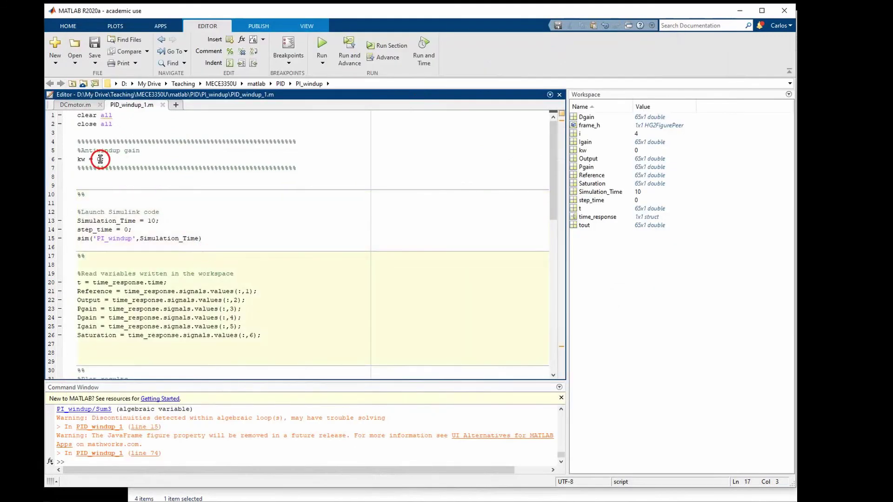
{"action": "double_click", "coordinate": [99, 159]}
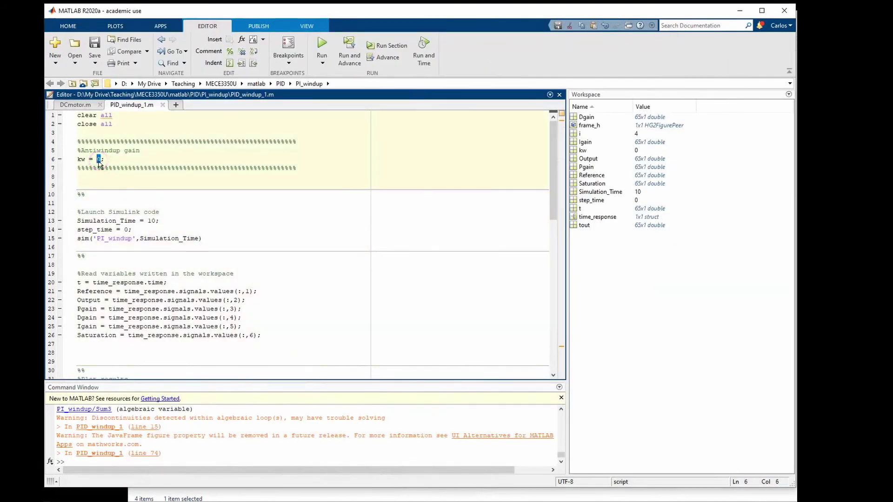
{"action": "left_click", "coordinate": [322, 43]}
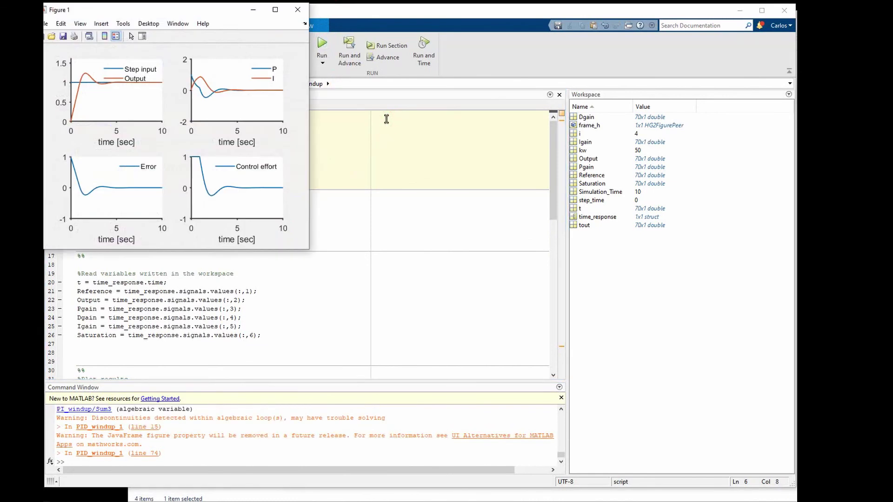